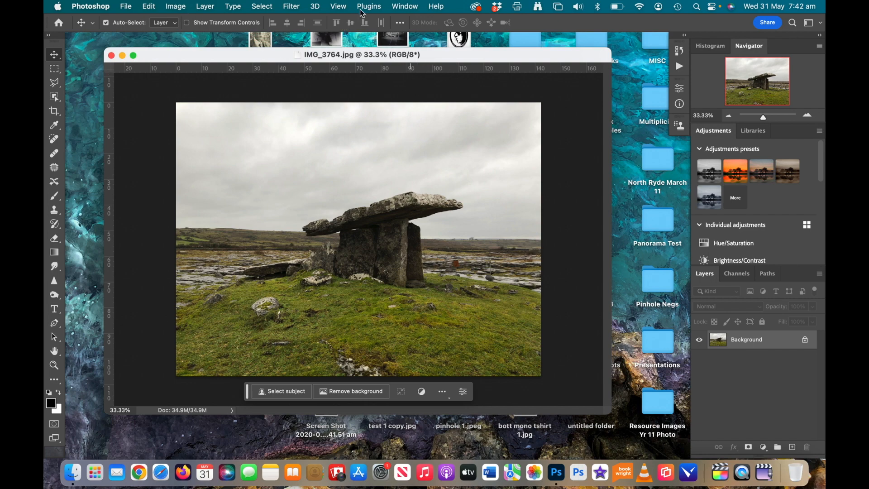
Place a horizontal guide across the photo, lined up with the horizon behind the stone monument
click(340, 12)
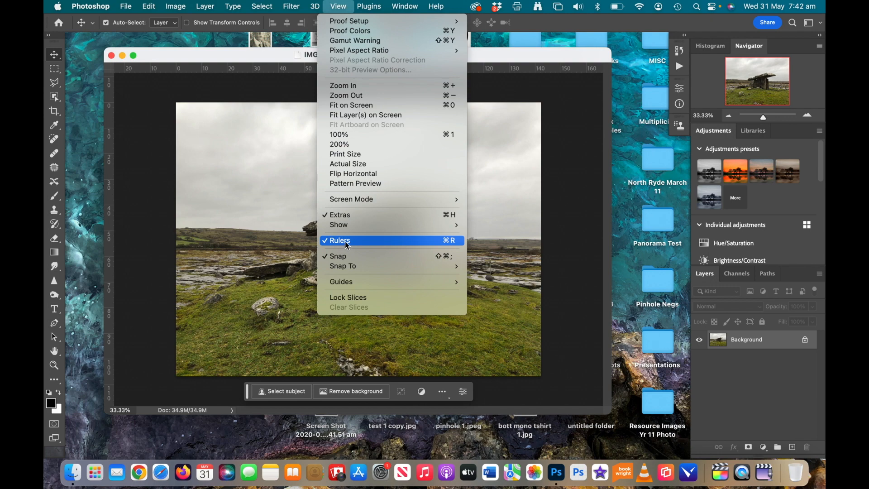
click(524, 56)
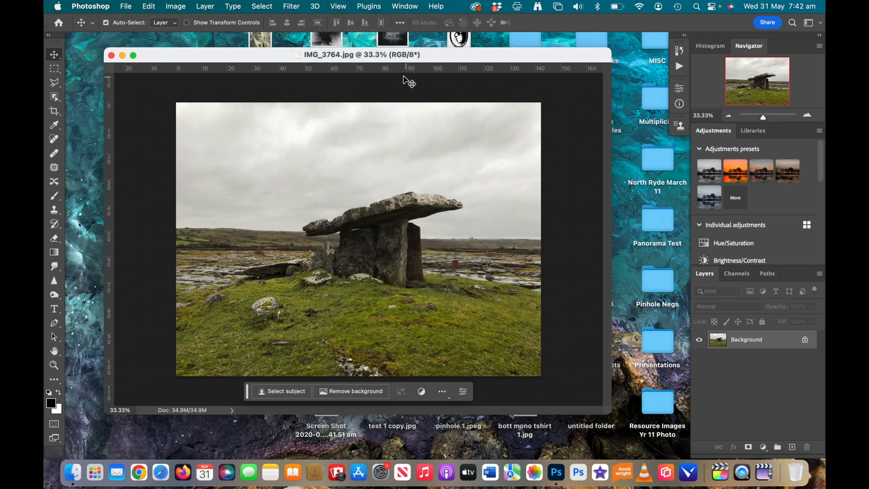
drag(408, 73, 431, 231)
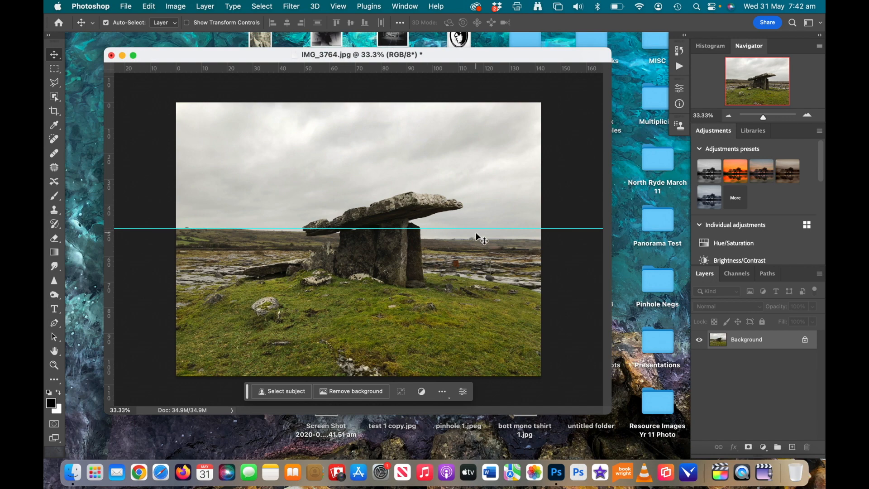
drag(476, 230, 479, 235)
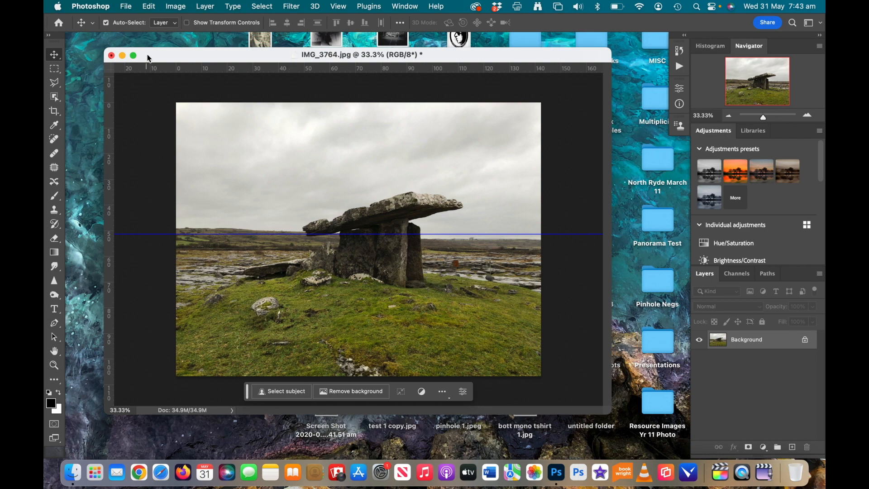
Rotate the canvas by an arbitrary angle of 0.5° counter-clockwise to start levelling the horizon
click(149, 6)
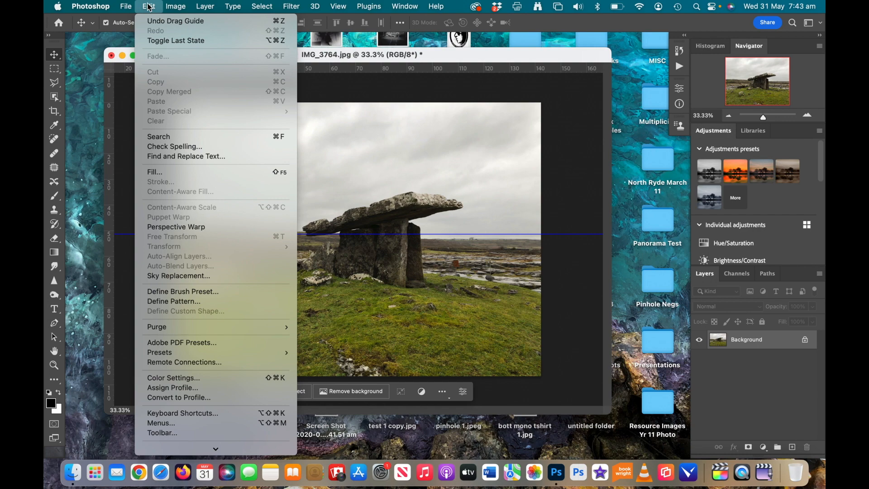
mouse_move(176, 12)
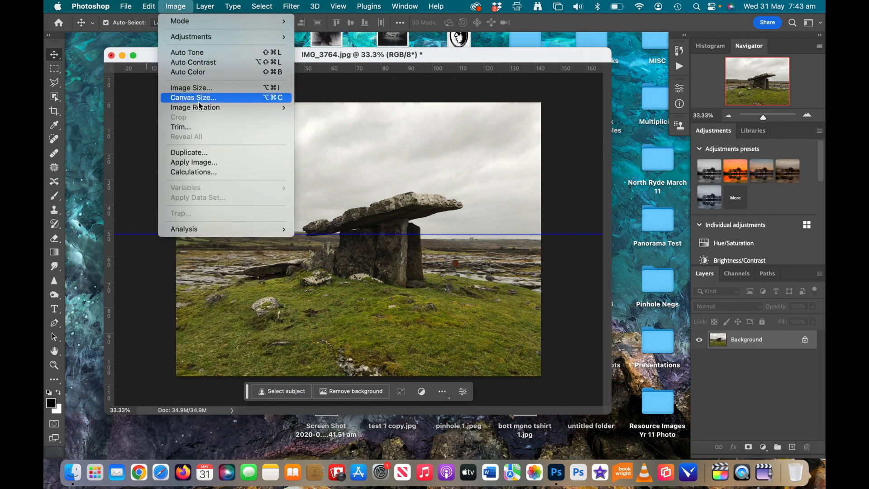
mouse_move(256, 109)
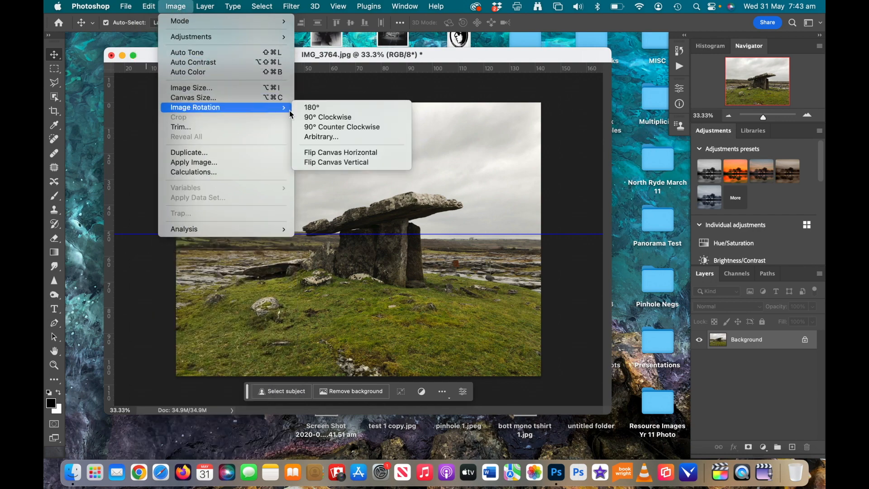
click(319, 137)
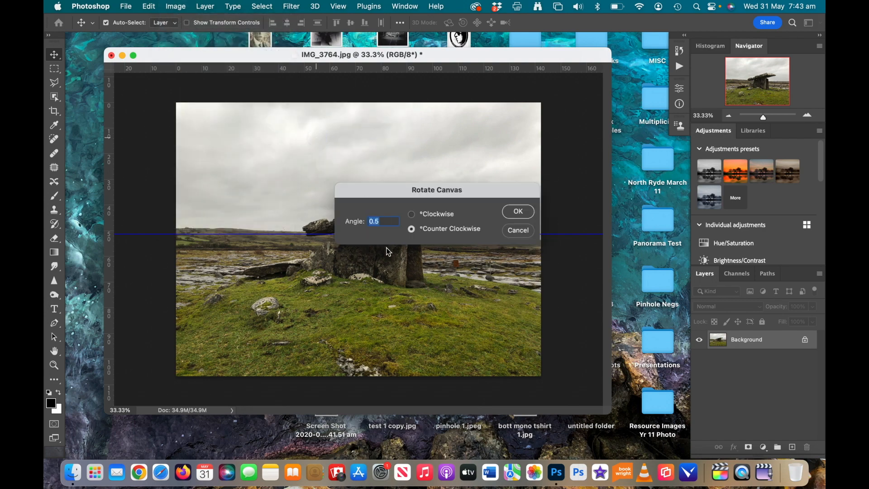
drag(402, 196, 485, 48)
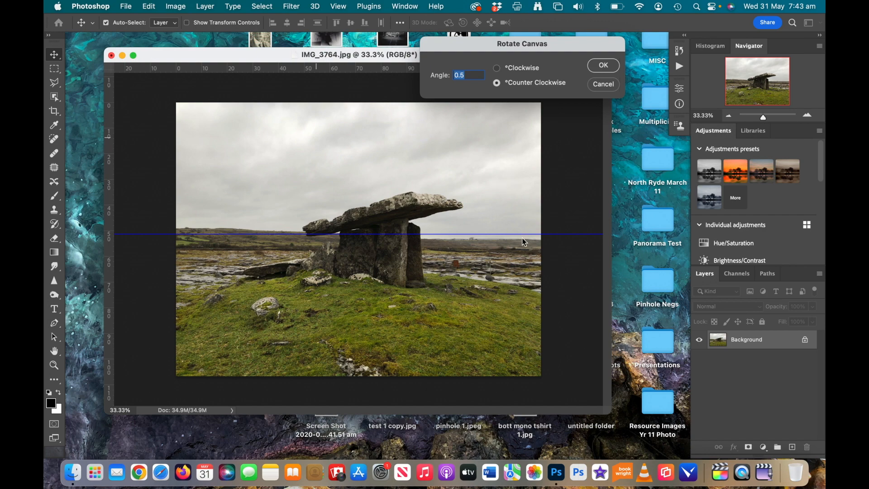
click(467, 76)
key(BackSpace)
key(BackSpace)
key(BackSpace)
click(601, 66)
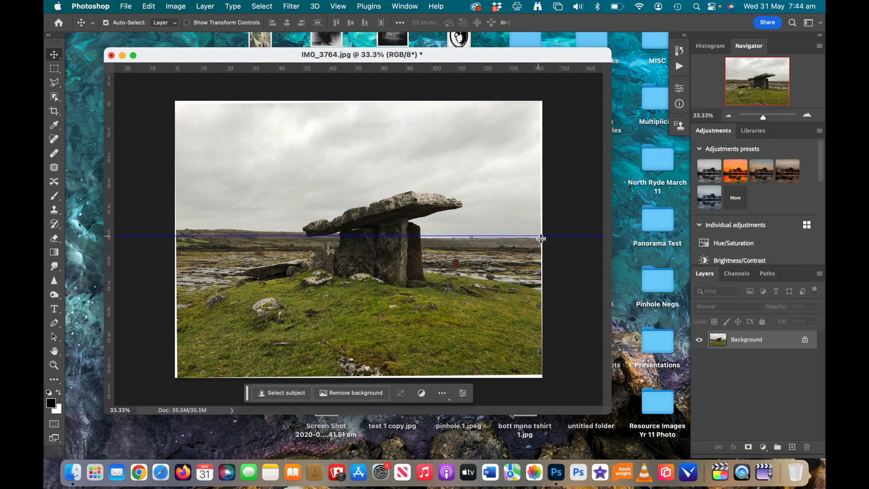
Rotate the canvas another 0.5° counter-clockwise and remove the horizon guide
click(175, 7)
mouse_move(209, 112)
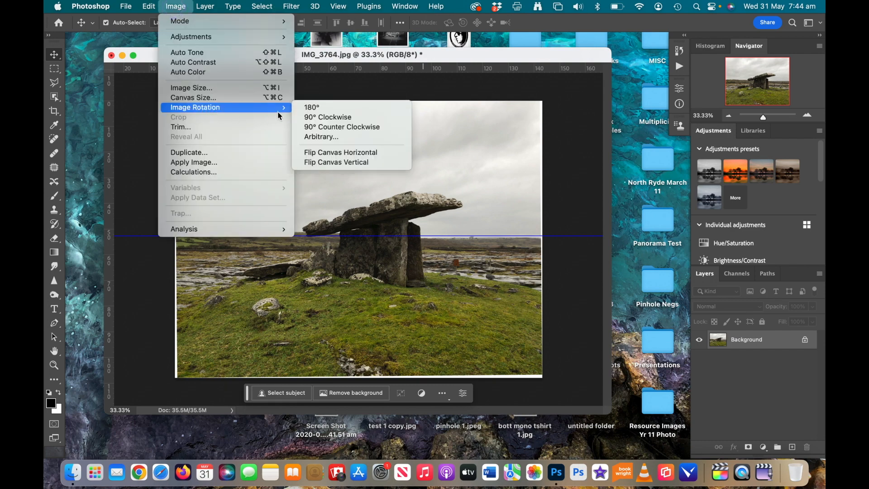
click(325, 137)
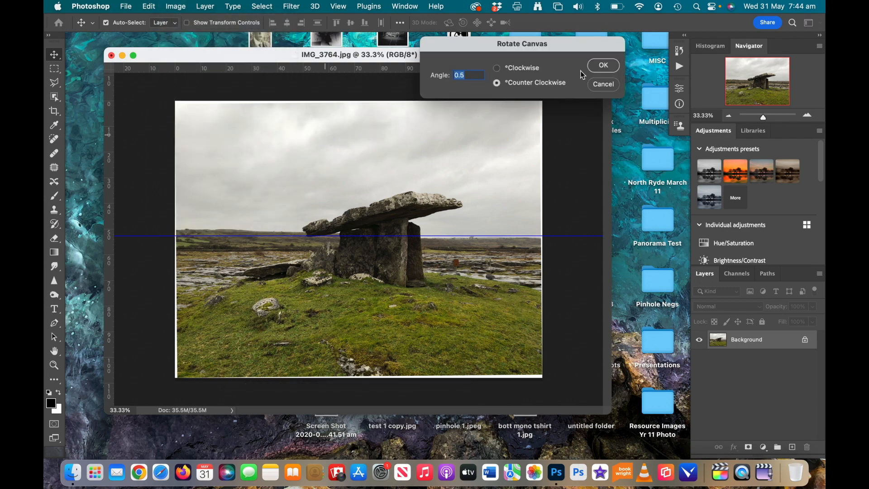
click(603, 66)
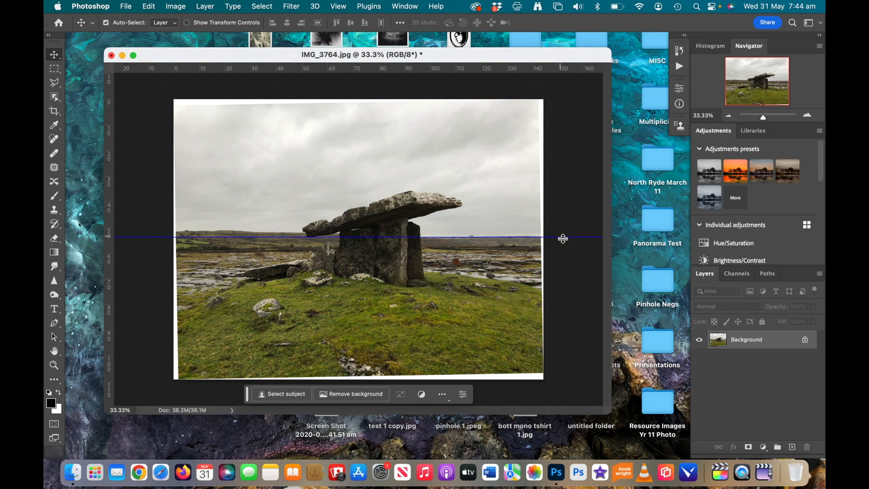
drag(563, 239, 565, 67)
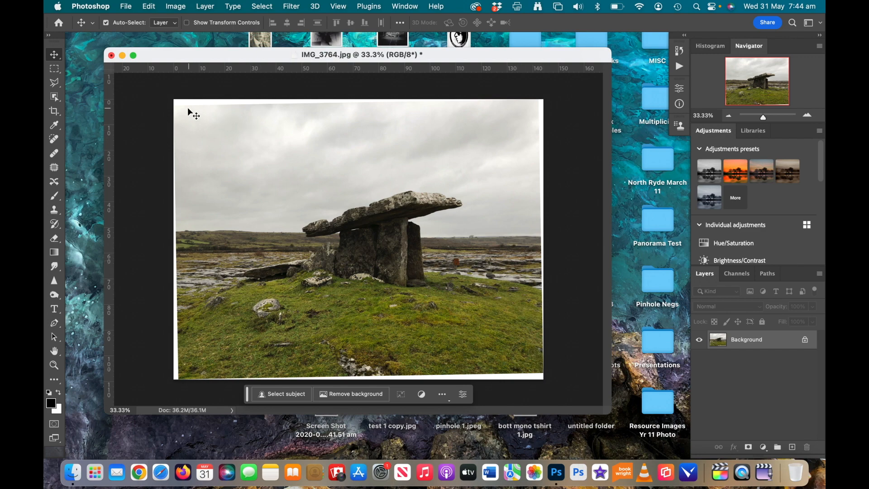
Select the photo area inside the white borders with the Rectangular Marquee, and clear the selection without cropping
click(55, 73)
drag(191, 116, 541, 371)
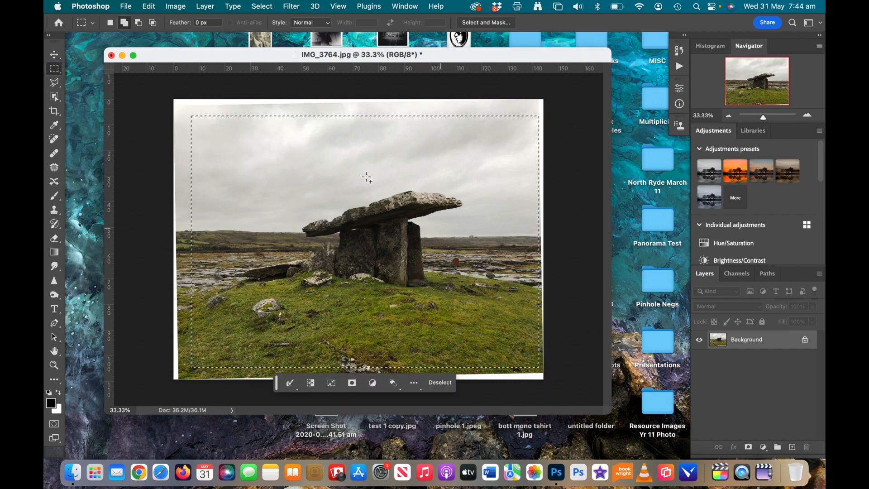
click(147, 7)
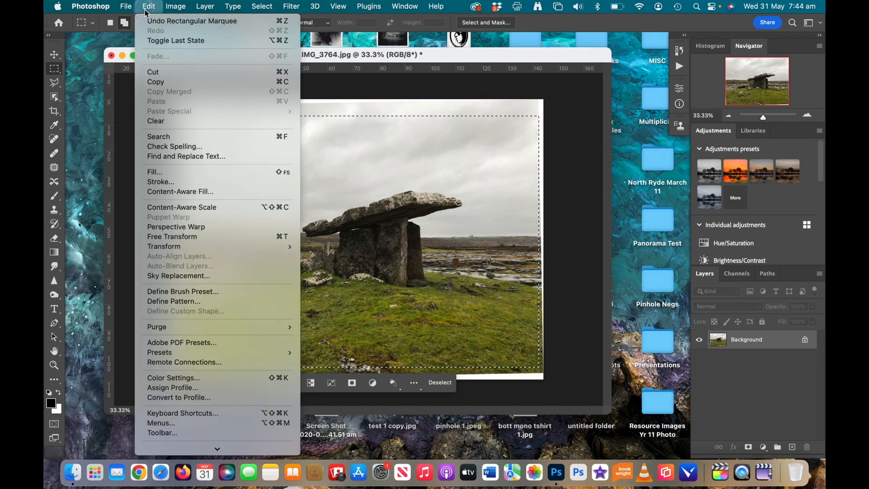
mouse_move(179, 7)
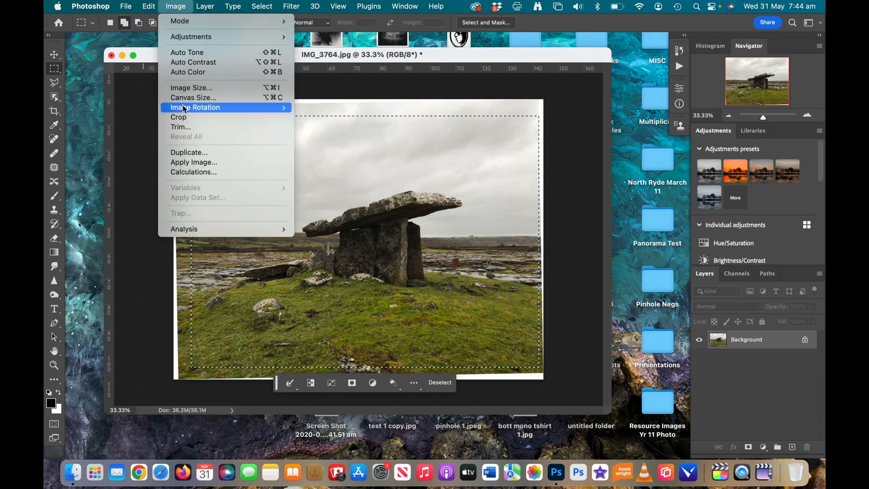
click(467, 60)
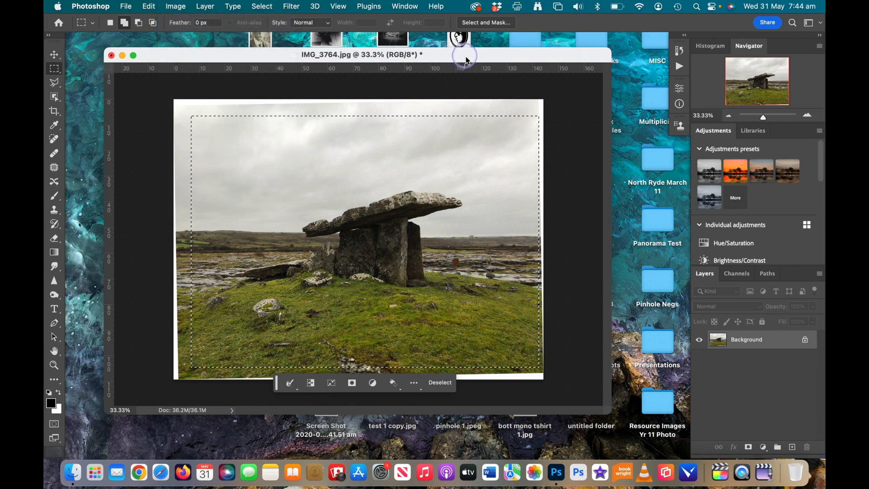
key(super+d)
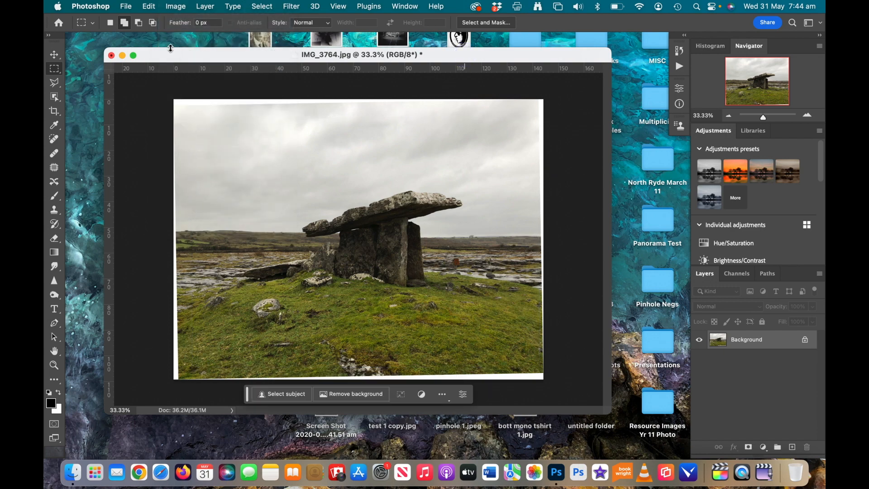
Try cropping off the photo's top edge and lower-right corner with the Crop tool, and undo the crop
click(56, 113)
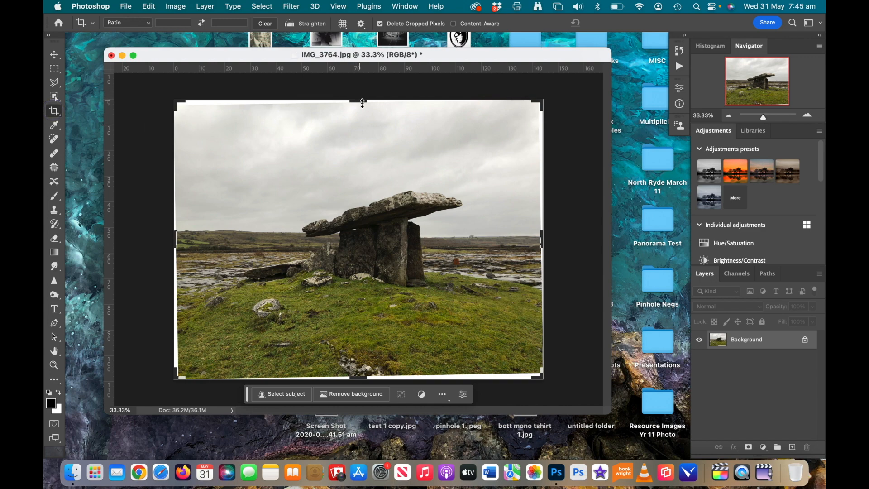
click(343, 24)
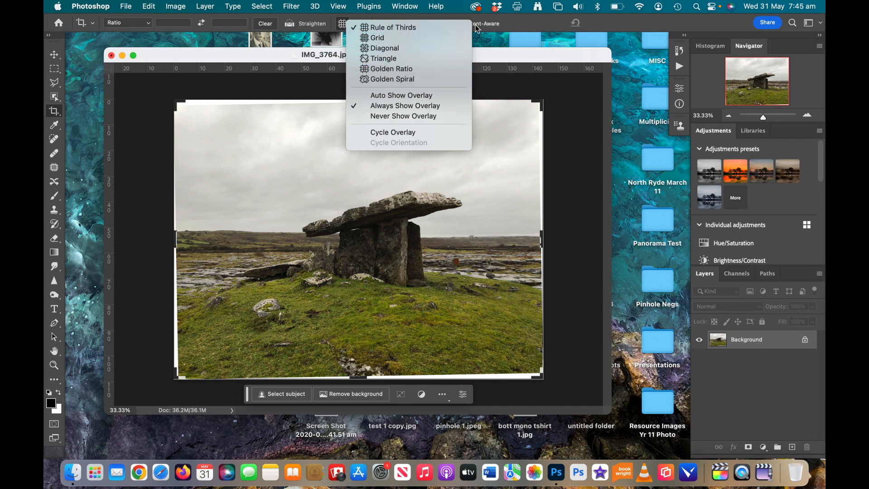
click(511, 53)
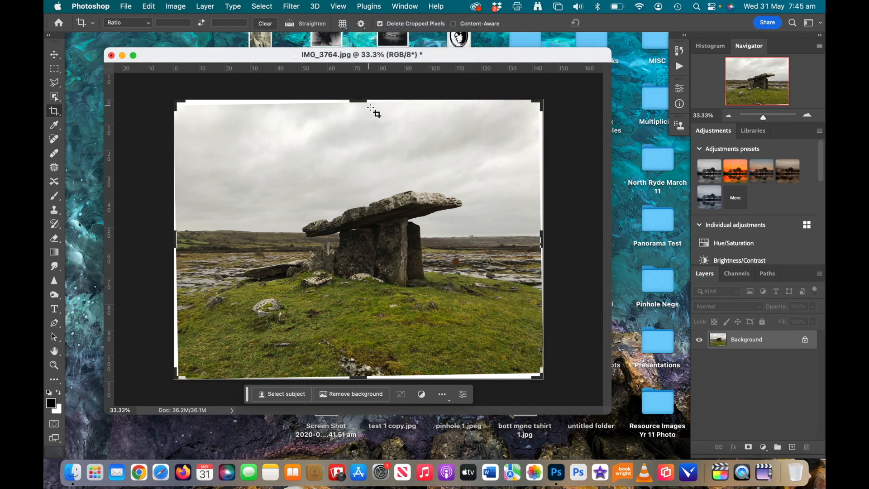
click(358, 101)
drag(357, 101, 361, 119)
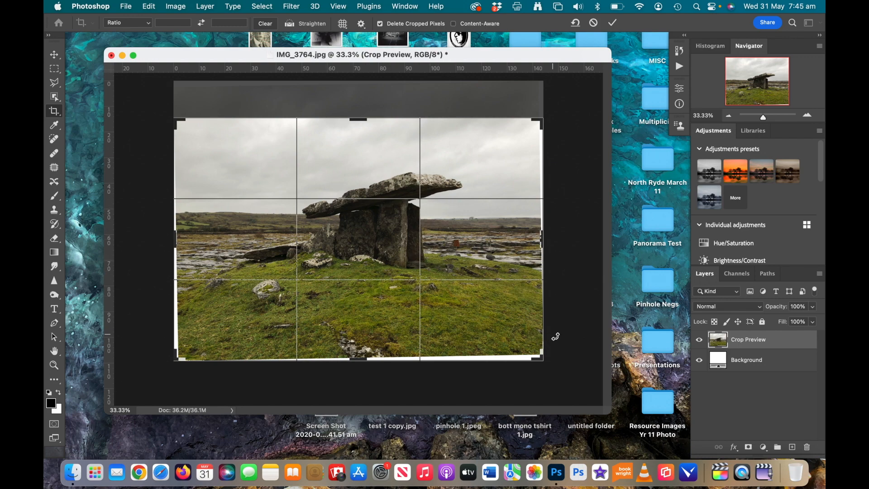
drag(544, 360, 506, 330)
key(Return)
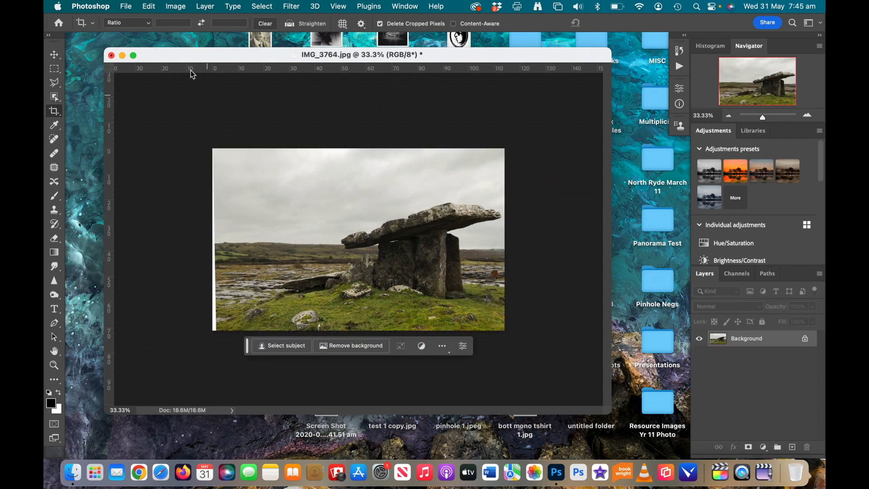
click(151, 8)
click(154, 21)
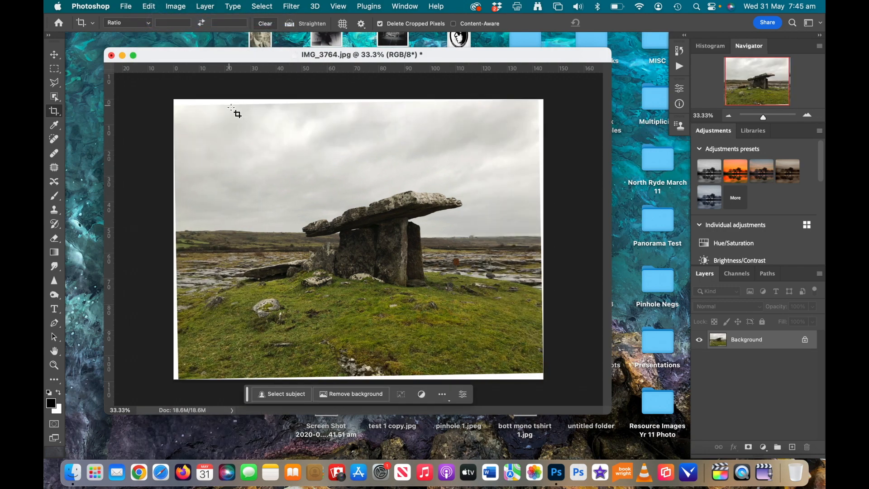
Set up a crop frame with the Rule of Thirds overlay, trimming the sky, the lower-right corner and the white left edge
click(348, 28)
click(377, 31)
click(286, 114)
drag(357, 100, 357, 139)
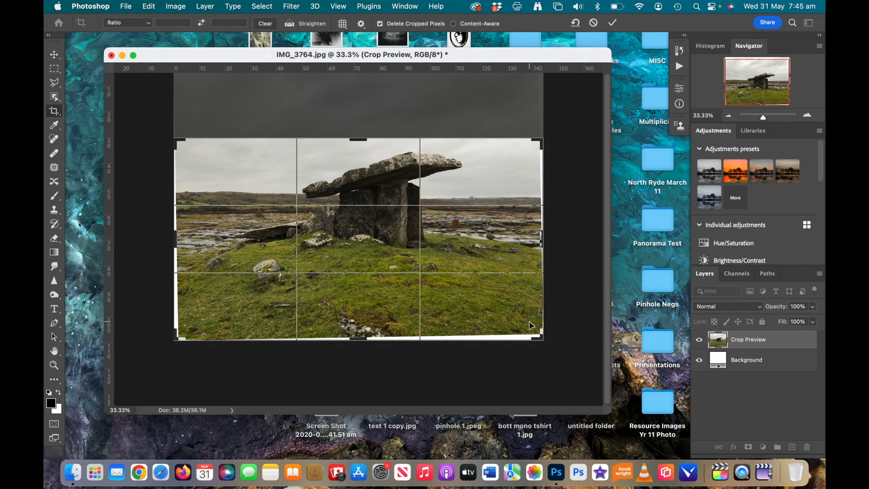
drag(542, 341, 512, 318)
drag(365, 165, 357, 137)
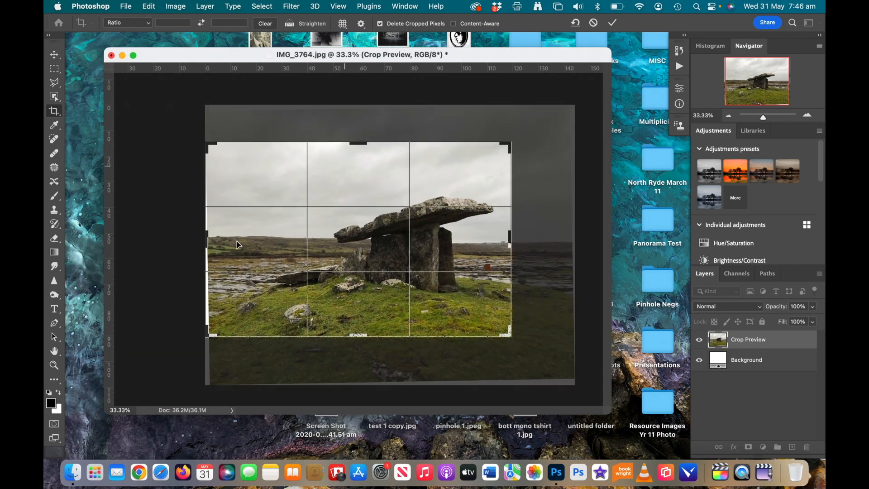
drag(209, 240, 220, 227)
Reposition the photo in the crop frame so the horizon sits on the lower third line, and apply the crop
mouse_move(298, 223)
mouse_down()
mouse_move(316, 228)
mouse_move(286, 222)
mouse_move(284, 234)
mouse_move(303, 232)
mouse_up()
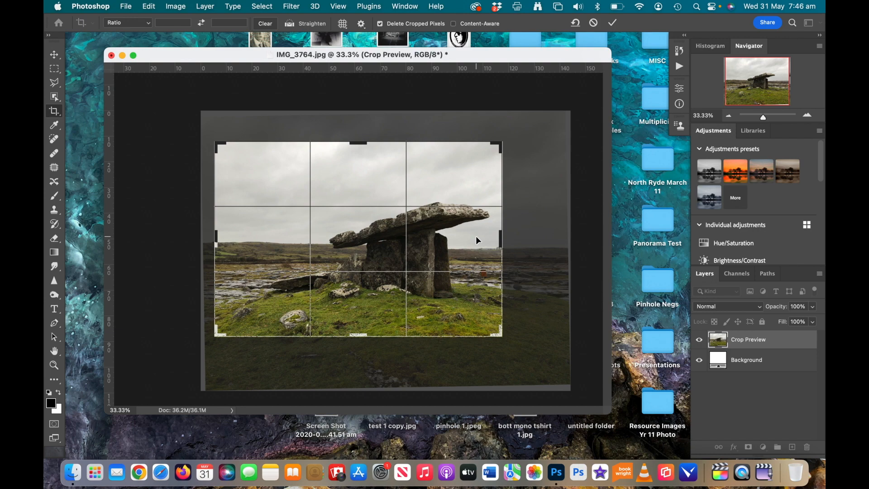
drag(472, 234, 474, 257)
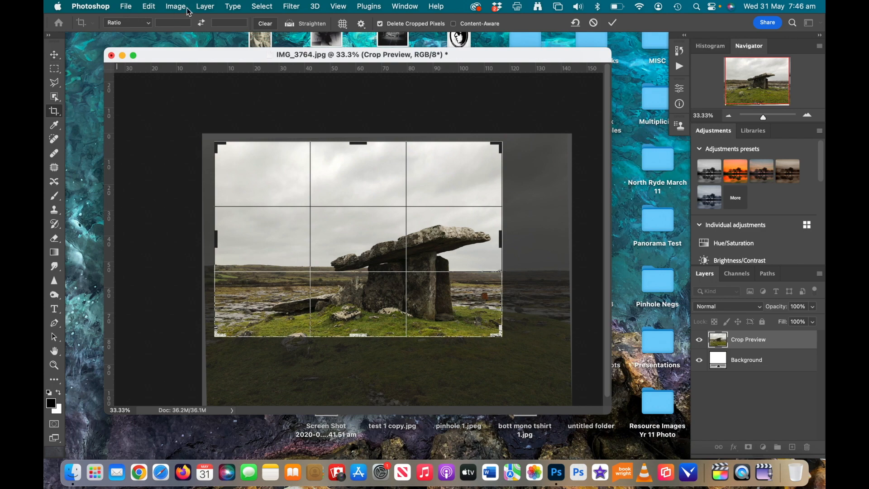
click(58, 115)
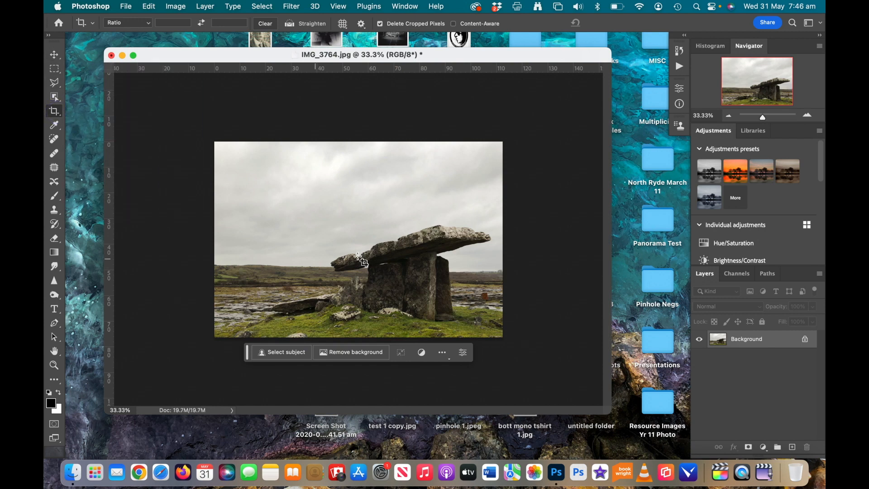